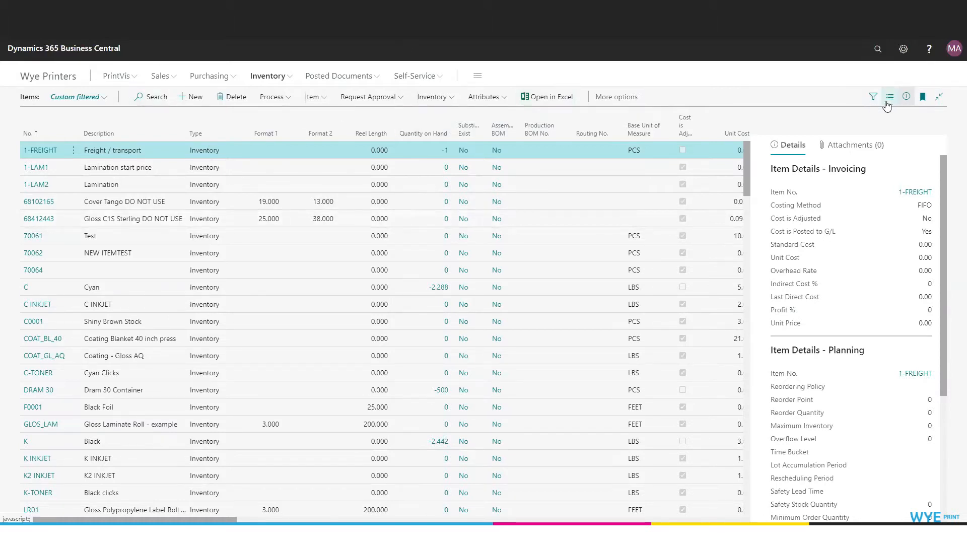
# Filter the item list by Item Type Code FG.
pyautogui.click(876, 101)
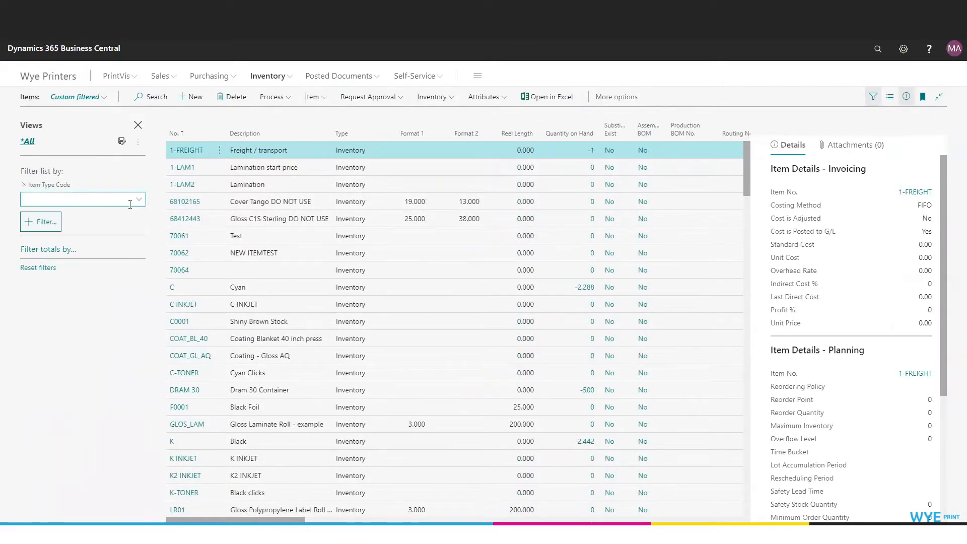
pyautogui.click(139, 199)
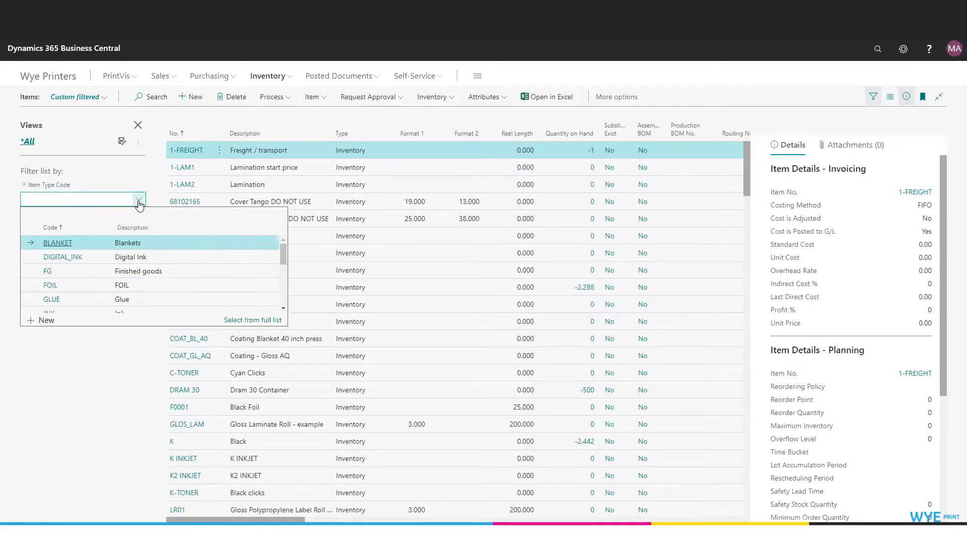
pyautogui.click(48, 271)
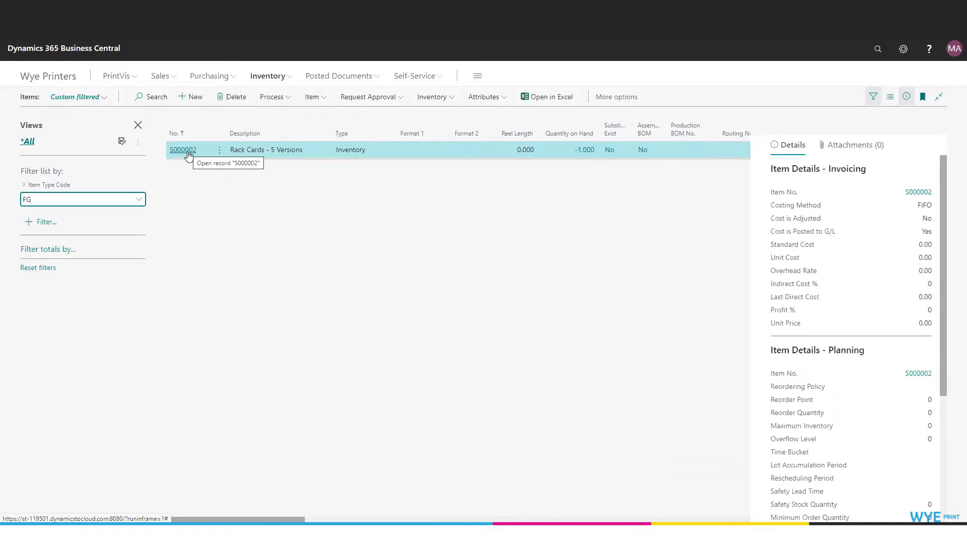
# Open the Rack Cards - 5 Versions item card and examine its inventory, costs and posting, sales and planning settings.
pyautogui.click(189, 156)
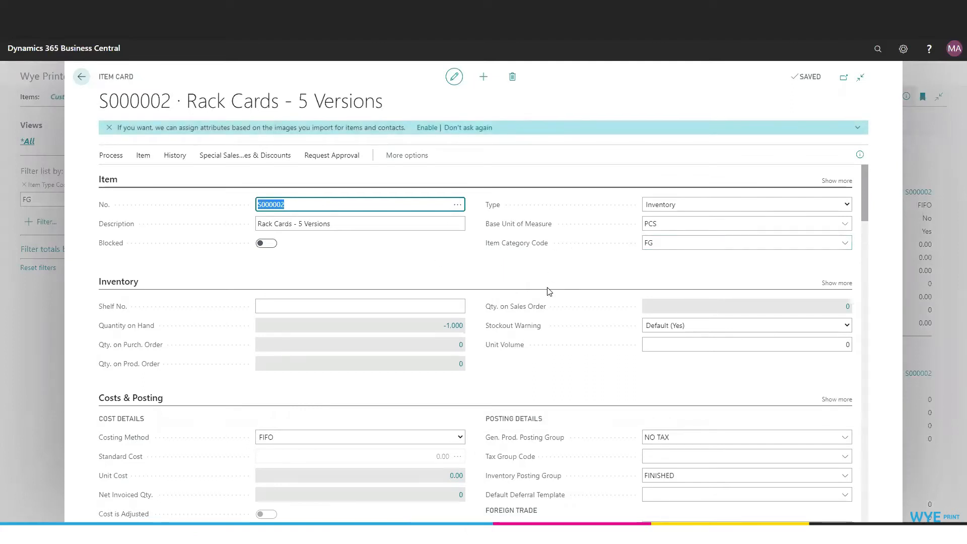
pyautogui.scroll(-4, 549, 291)
pyautogui.scroll(1, 550, 291)
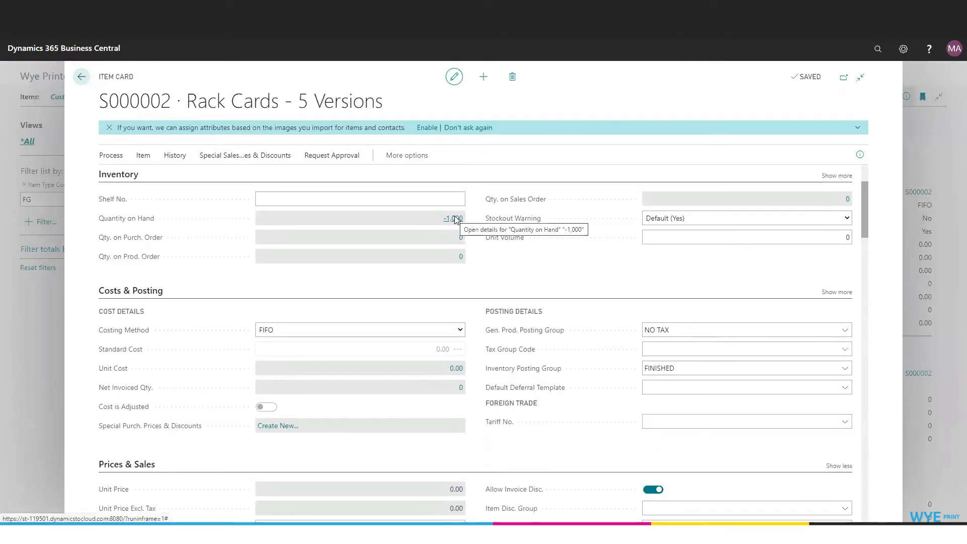
pyautogui.scroll(-6, 554, 341)
pyautogui.scroll(5, 556, 342)
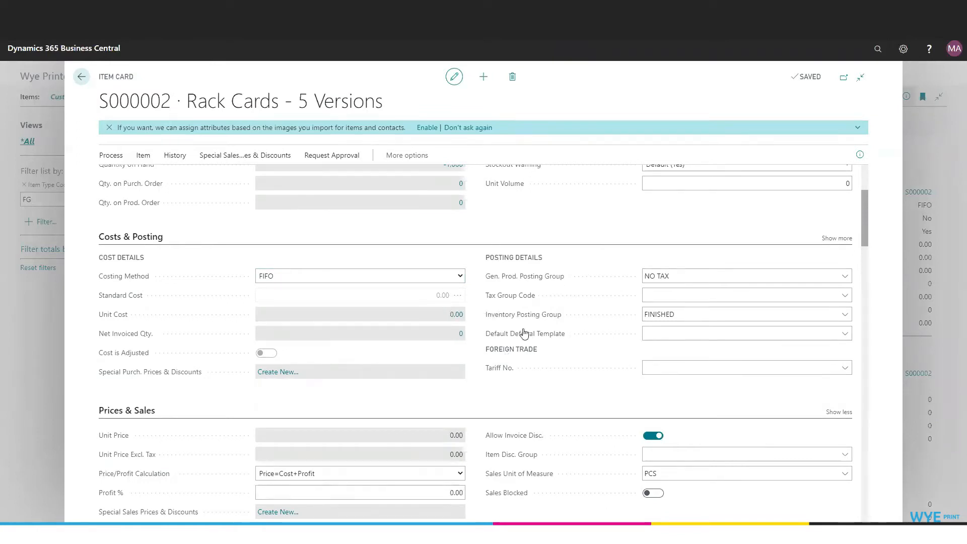
pyautogui.scroll(-2, 603, 376)
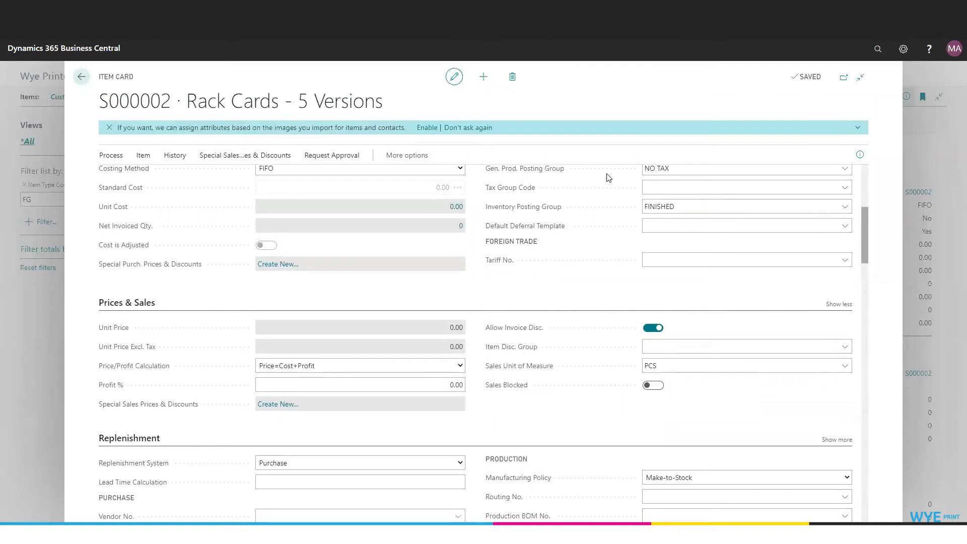
pyautogui.scroll(-10, 573, 366)
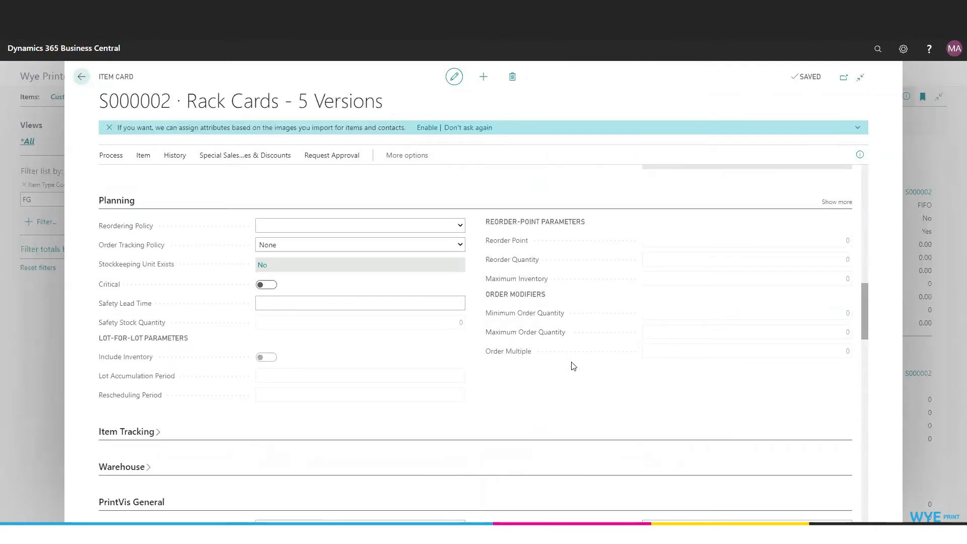
# Review the item's PrintVis General codes, unit of measure options and PrintVis Finished Good template fields, and return to the item list.
pyautogui.scroll(-5, 574, 366)
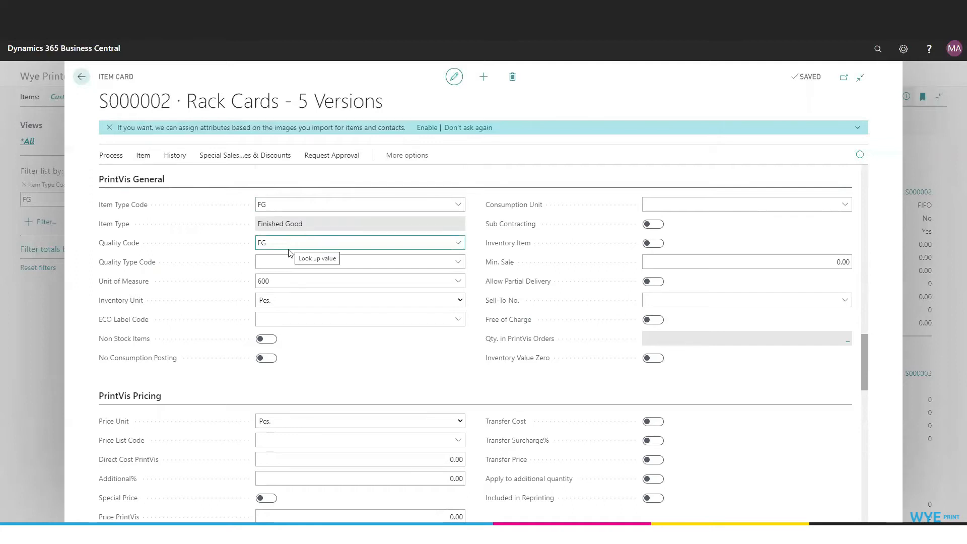
pyautogui.click(459, 281)
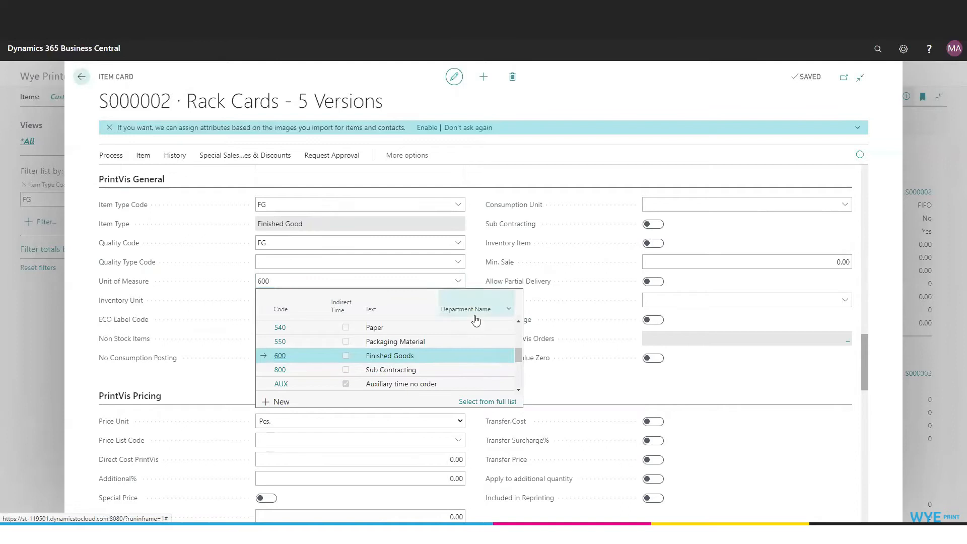
pyautogui.scroll(-10, 447, 282)
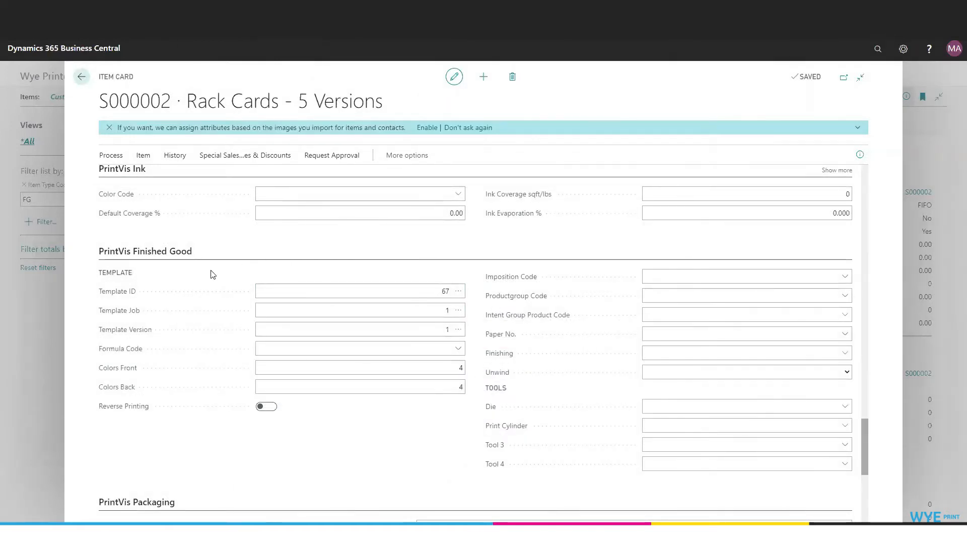
pyautogui.moveTo(123, 297)
pyautogui.click(81, 77)
# Create a new item from the Item template with description "Finished Good Test Item" and item category code FG.
pyautogui.click(192, 101)
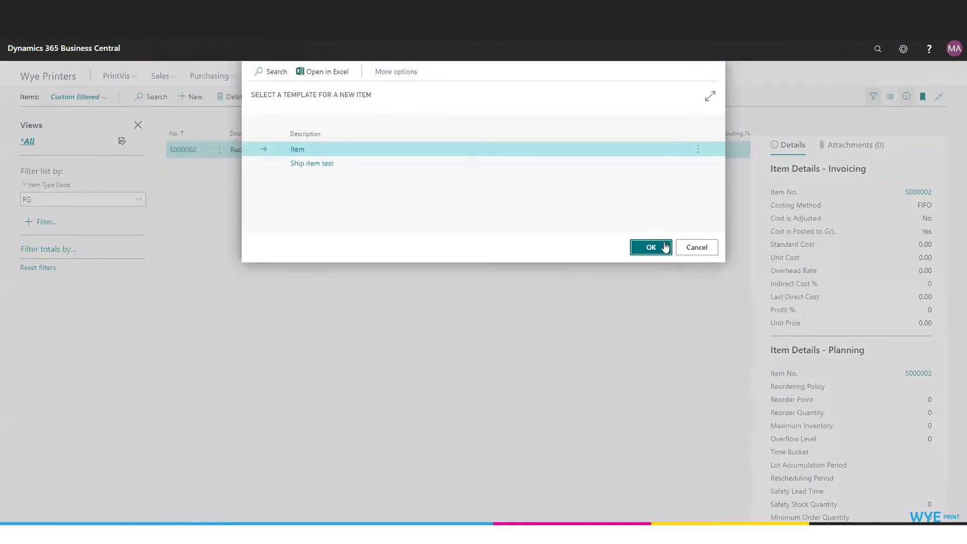
pyautogui.click(665, 247)
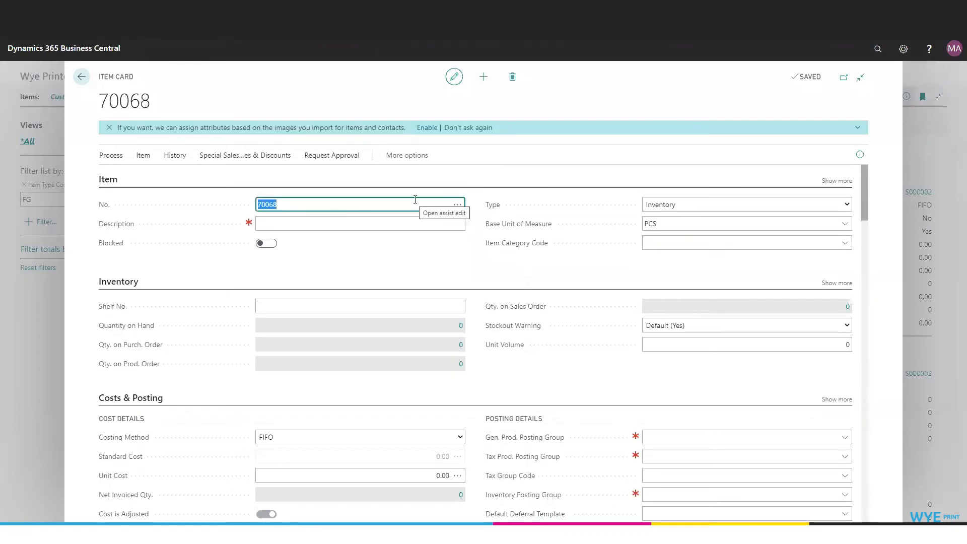
pyautogui.click(399, 220)
pyautogui.write('Finished Good Test Item')
pyautogui.click(845, 243)
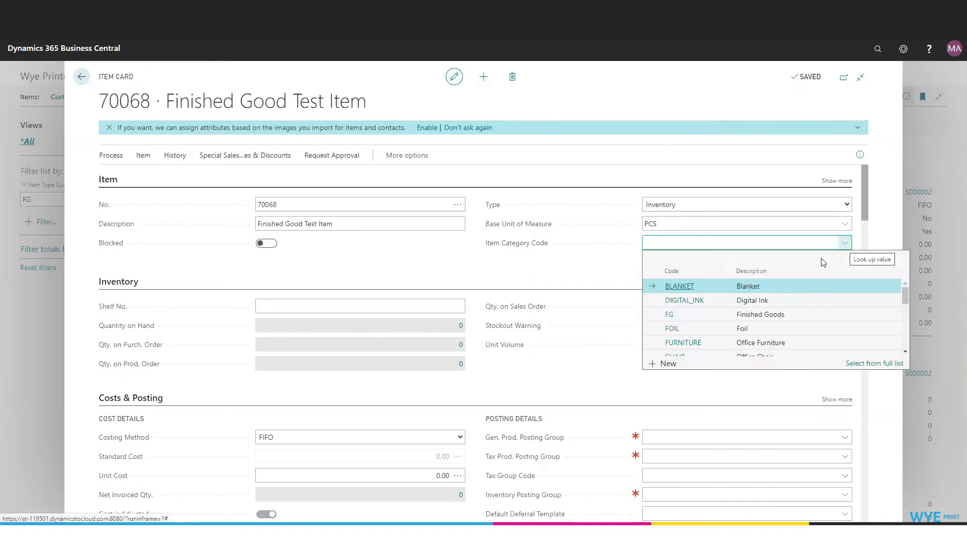
pyautogui.click(670, 315)
# Set the new item's general product posting group to NO TAX and its inventory posting group to FINISHED.
pyautogui.scroll(-4, 672, 320)
pyautogui.click(845, 223)
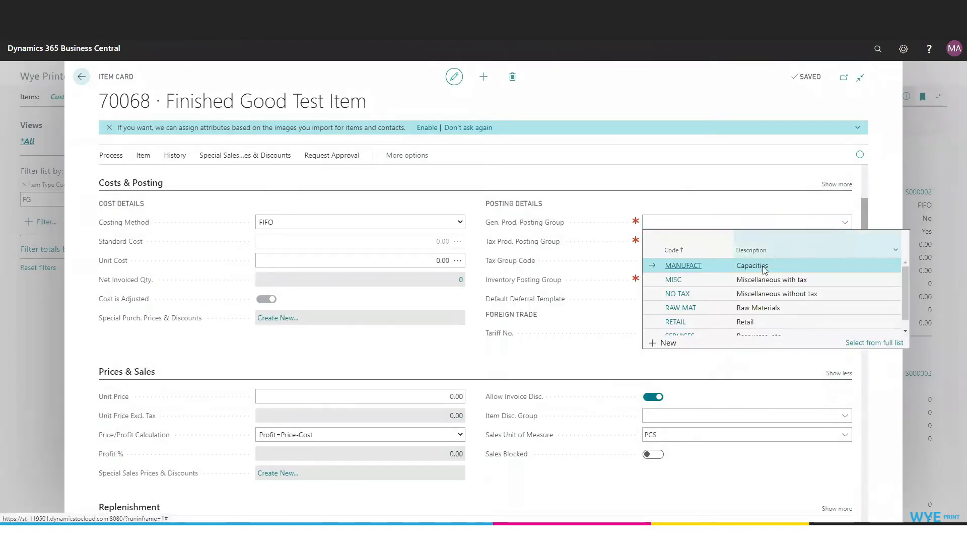
pyautogui.scroll(-1, 736, 287)
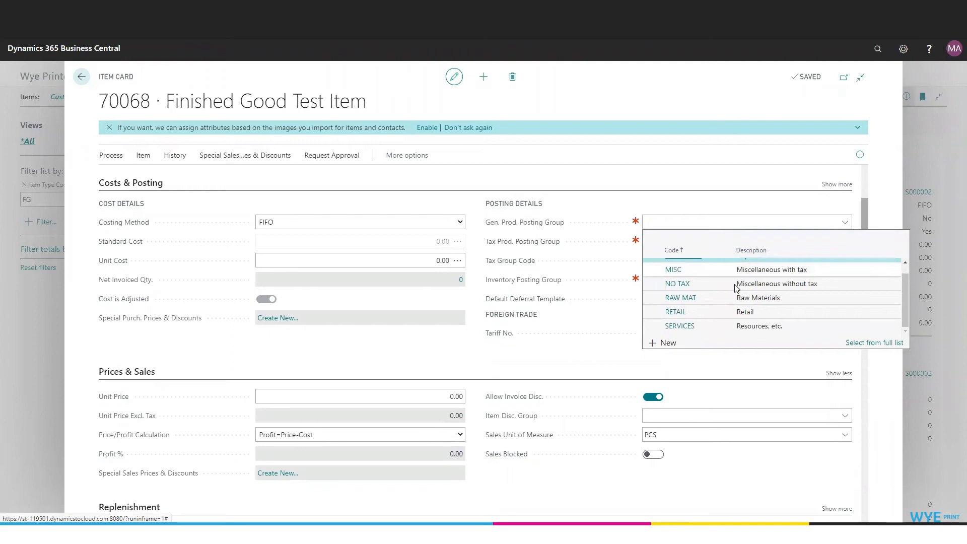
pyautogui.scroll(1, 675, 284)
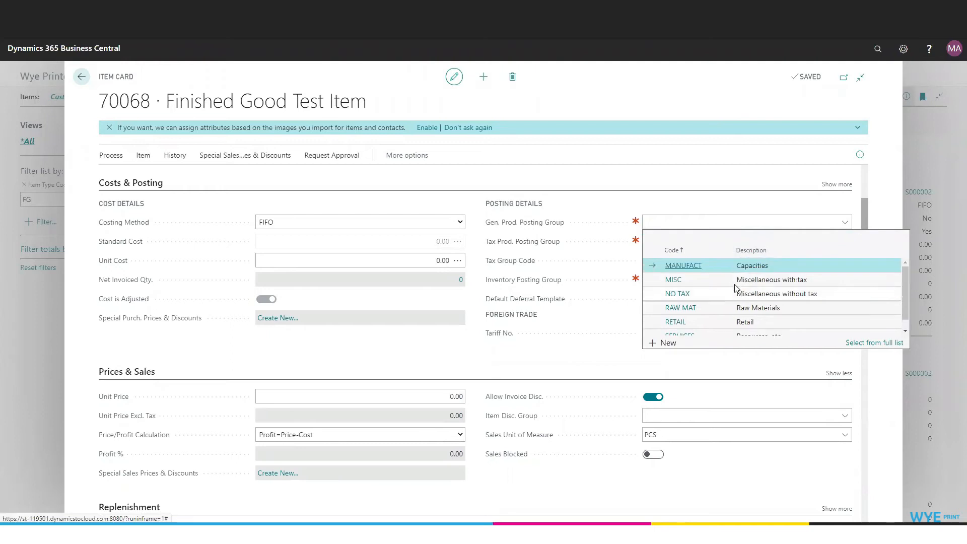
pyautogui.click(676, 293)
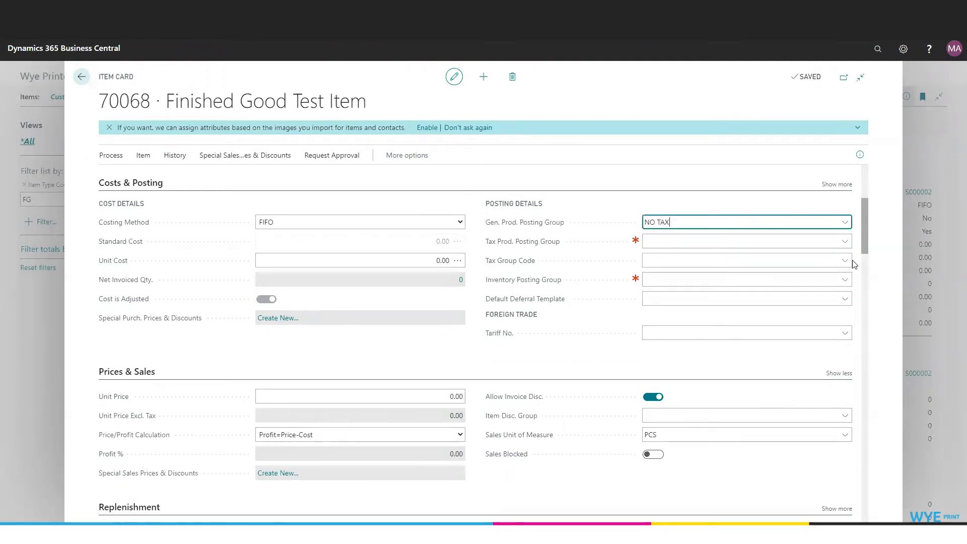
pyautogui.click(845, 282)
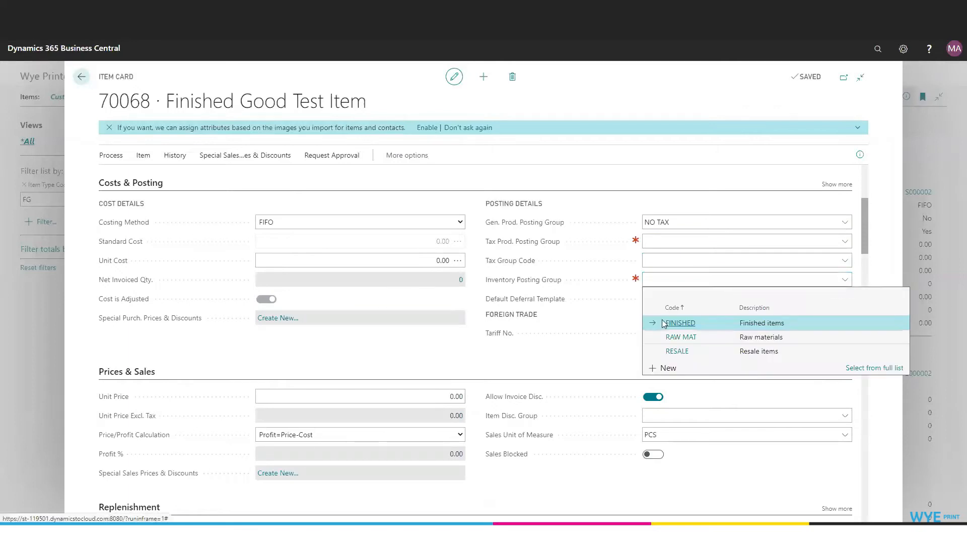
pyautogui.click(680, 323)
# Set both the Item Type Code and the Quality Code to FG in the item's PrintVis General section.
pyautogui.scroll(-1, 573, 330)
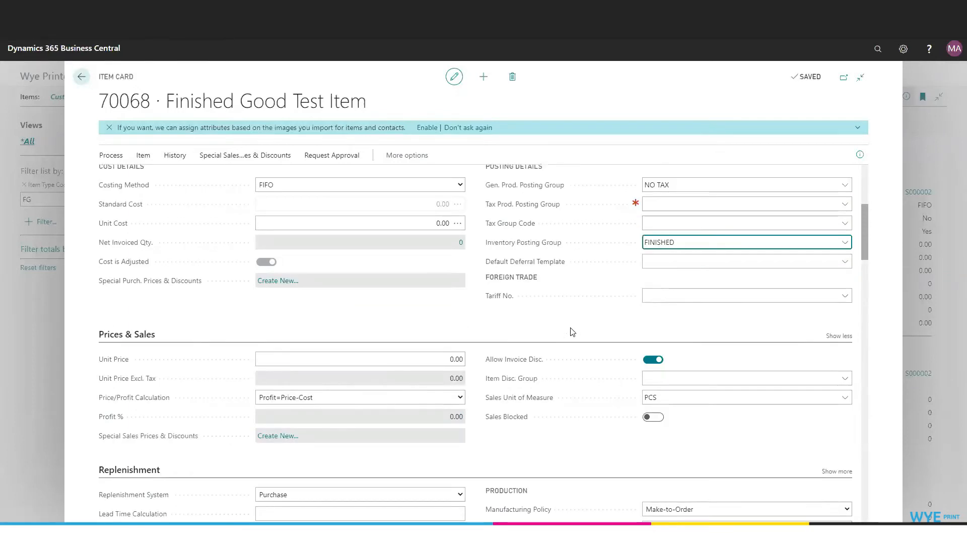
pyautogui.scroll(-4, 600, 324)
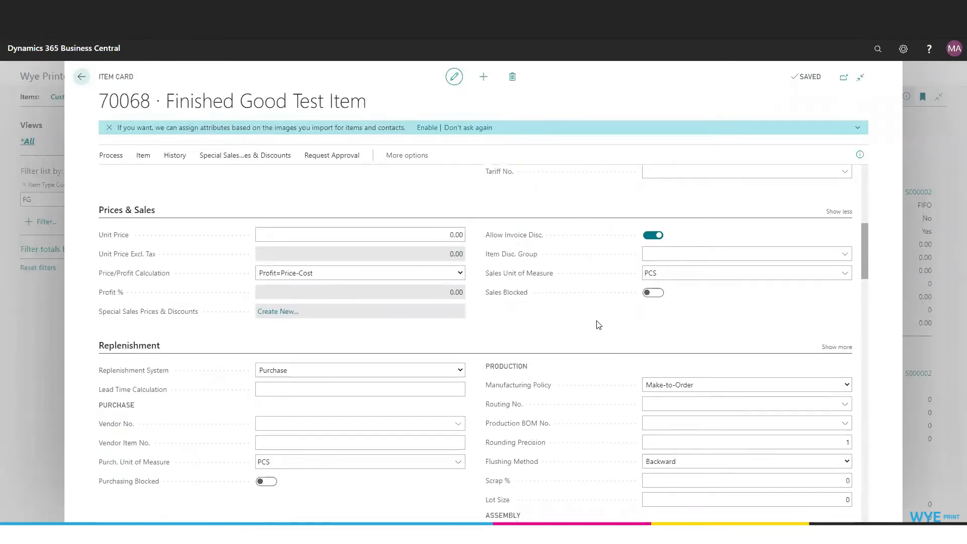
pyautogui.scroll(5, 599, 324)
pyautogui.scroll(-2, 597, 325)
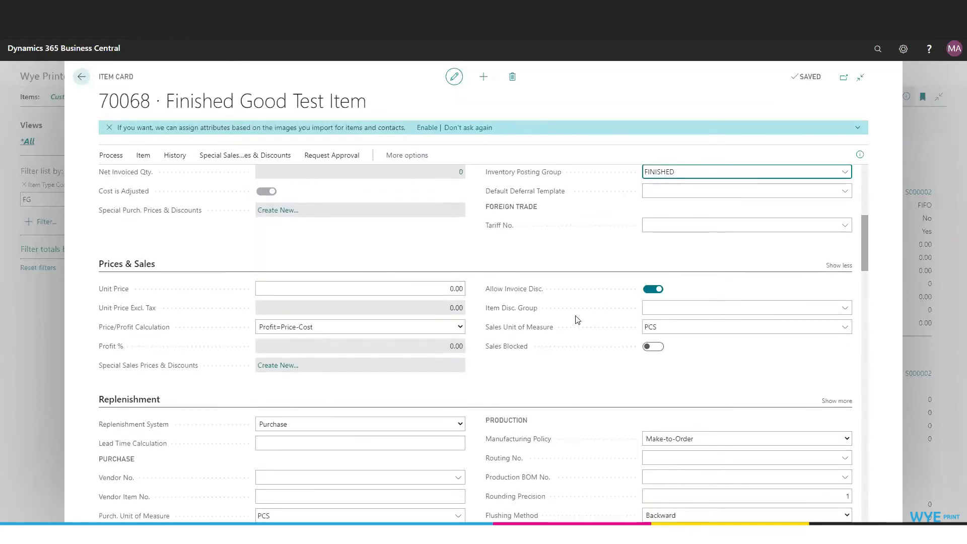
pyautogui.scroll(-10, 544, 309)
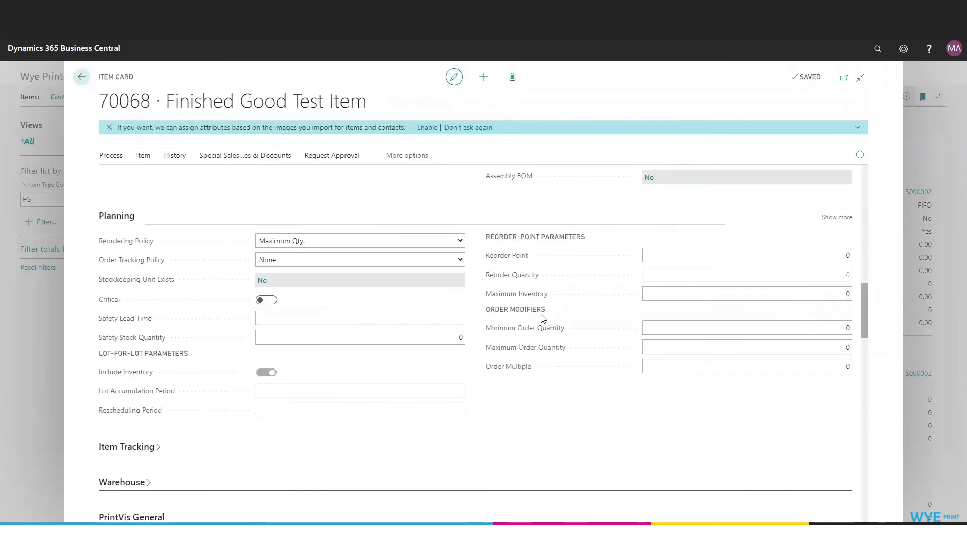
pyautogui.scroll(-4, 543, 318)
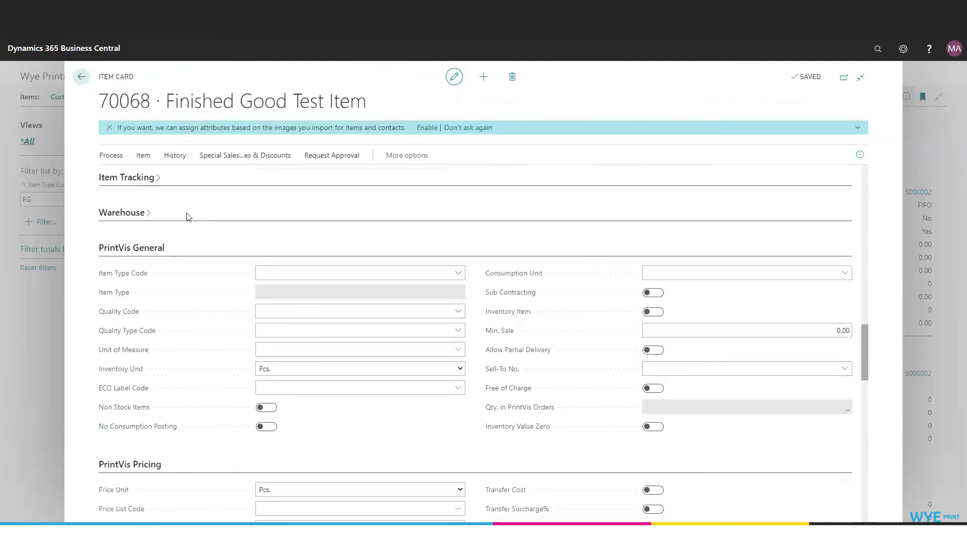
pyautogui.click(458, 273)
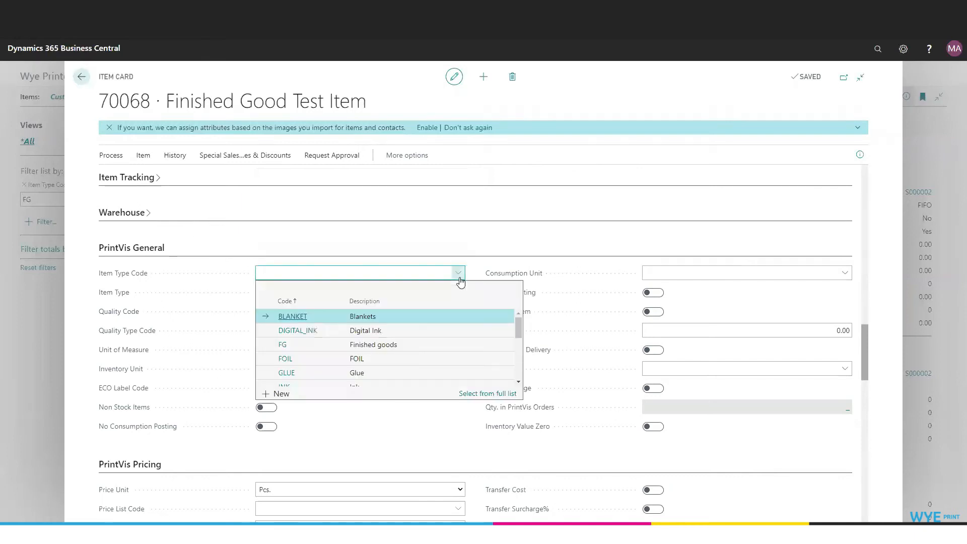
pyautogui.click(284, 347)
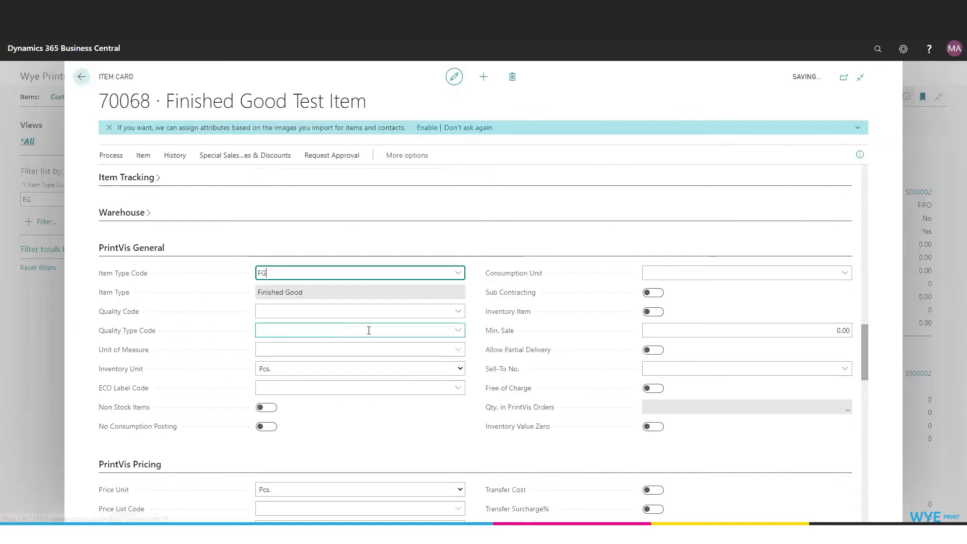
pyautogui.click(460, 315)
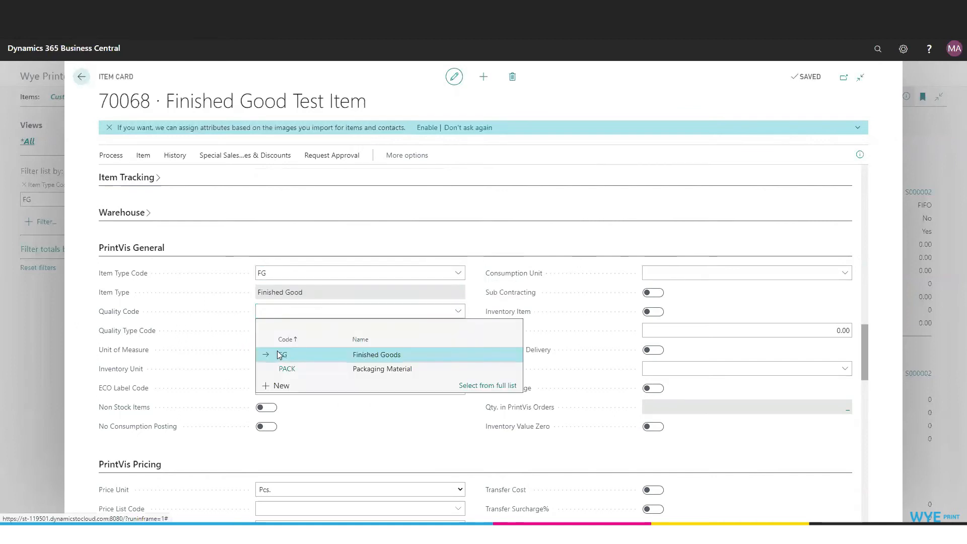
pyautogui.click(281, 357)
# Set the PrintVis unit of measure to 600 (Finished Goods) and the consumption unit to PCS.
pyautogui.click(400, 350)
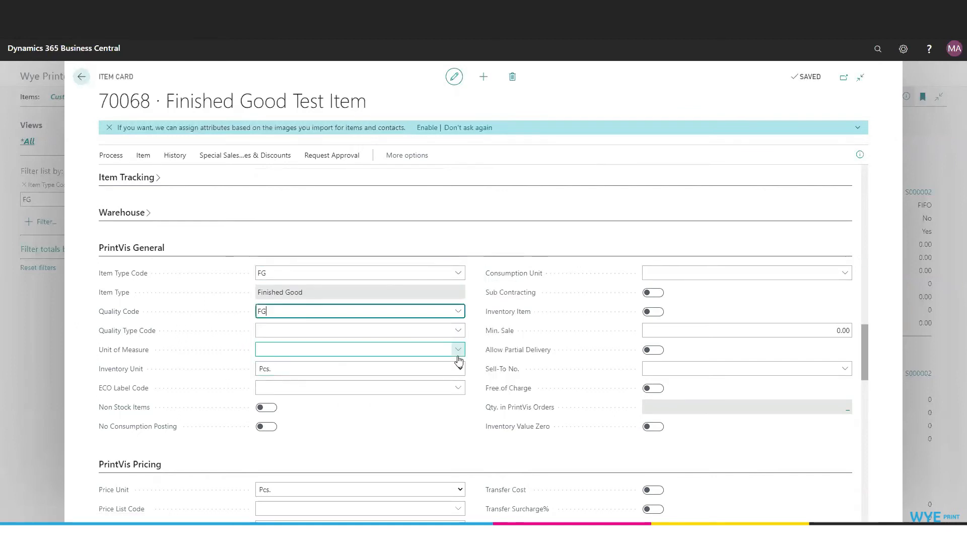
pyautogui.click(457, 353)
pyautogui.scroll(-3, 272, 436)
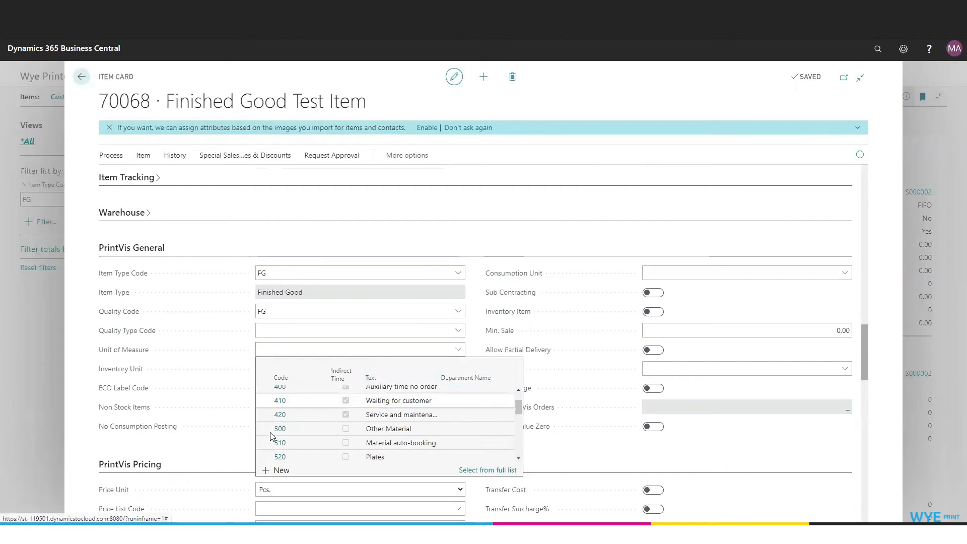
pyautogui.scroll(-3, 270, 437)
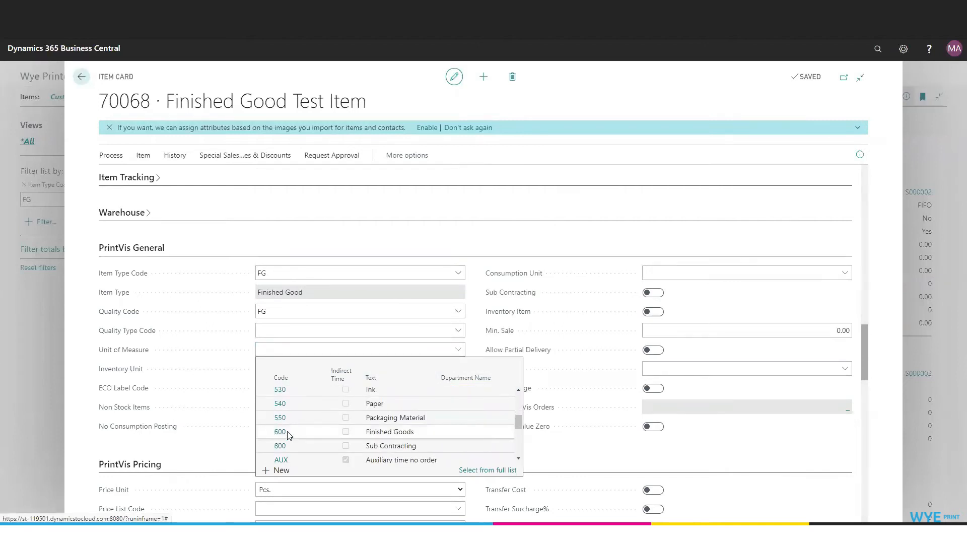
pyautogui.click(280, 432)
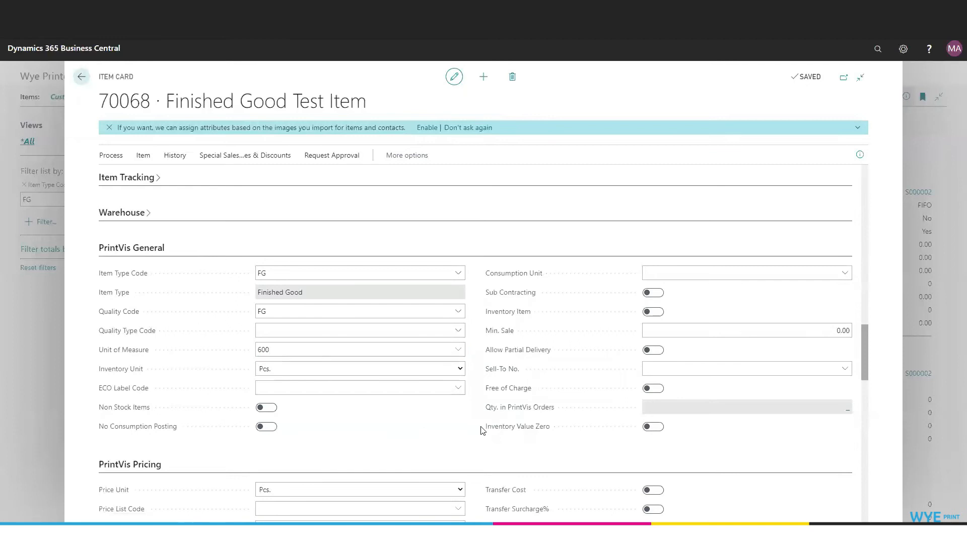
pyautogui.click(844, 274)
pyautogui.click(680, 317)
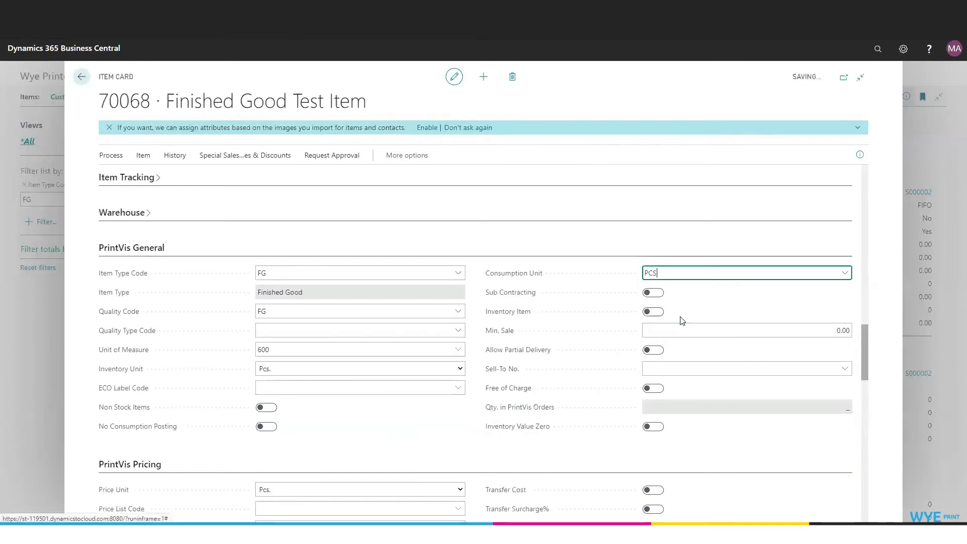
# Review the template fields in the PrintVis Finished Good section and dismiss the notification about assigning attributes from images.
pyautogui.scroll(-10, 430, 418)
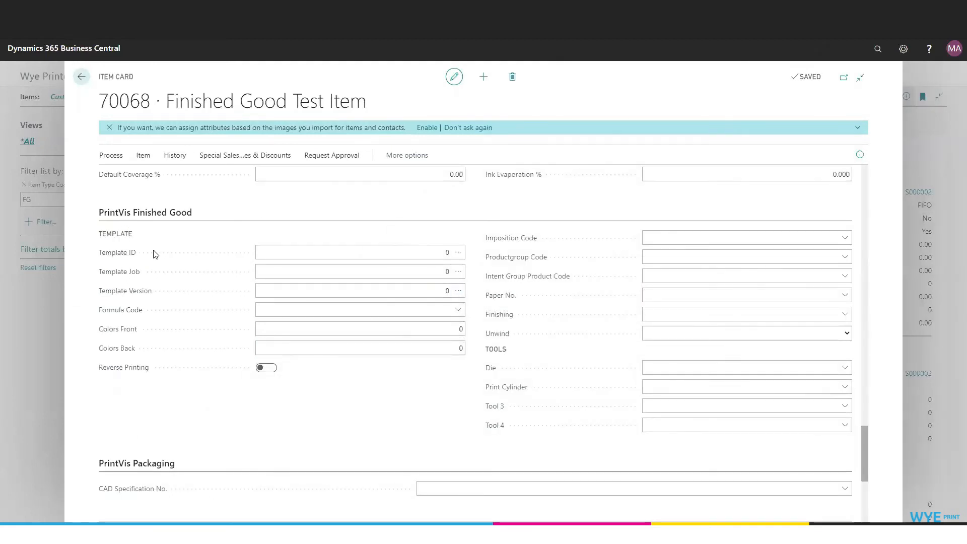
pyautogui.click(461, 253)
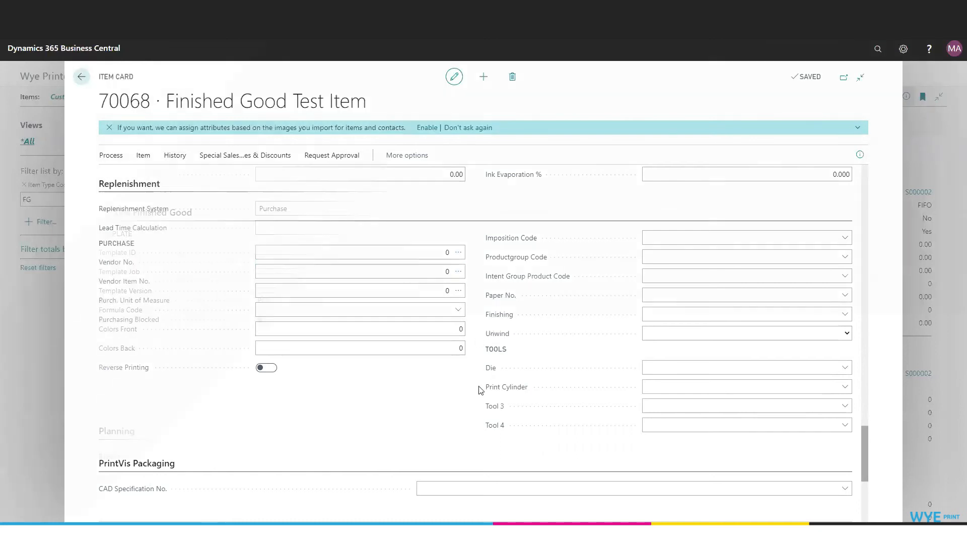
pyautogui.scroll(20, 479, 389)
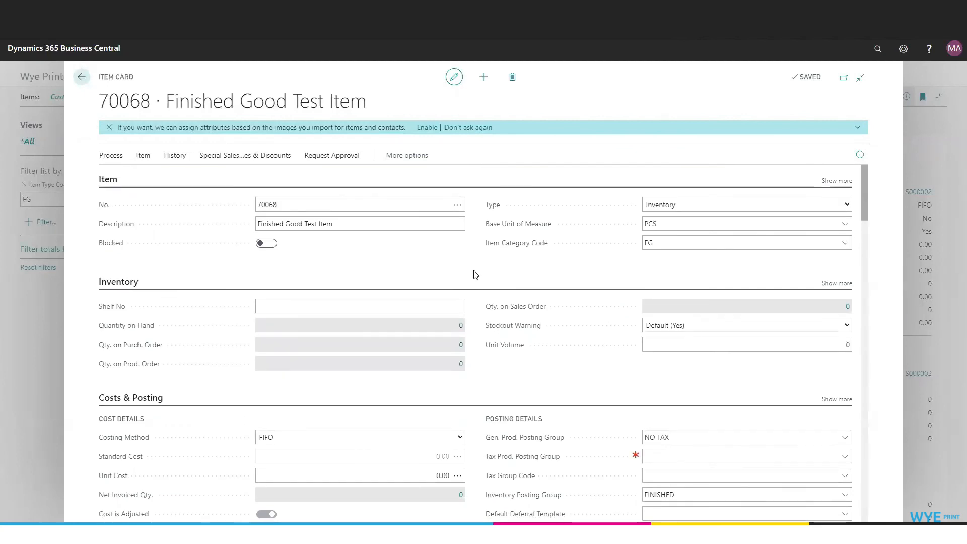
pyautogui.click(109, 129)
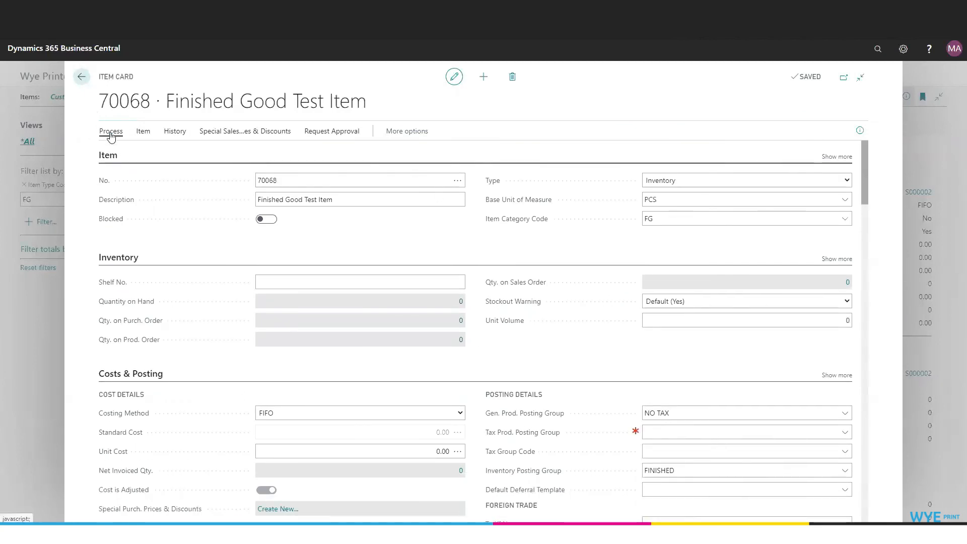
# Check the available Replenishment System options without choosing a different one and return to the item list.
pyautogui.scroll(-8, 550, 394)
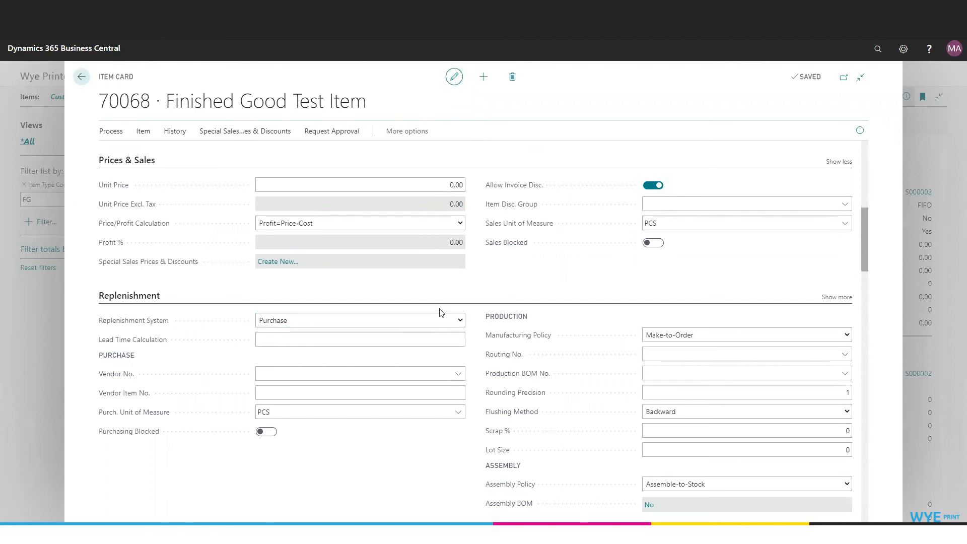
pyautogui.click(460, 320)
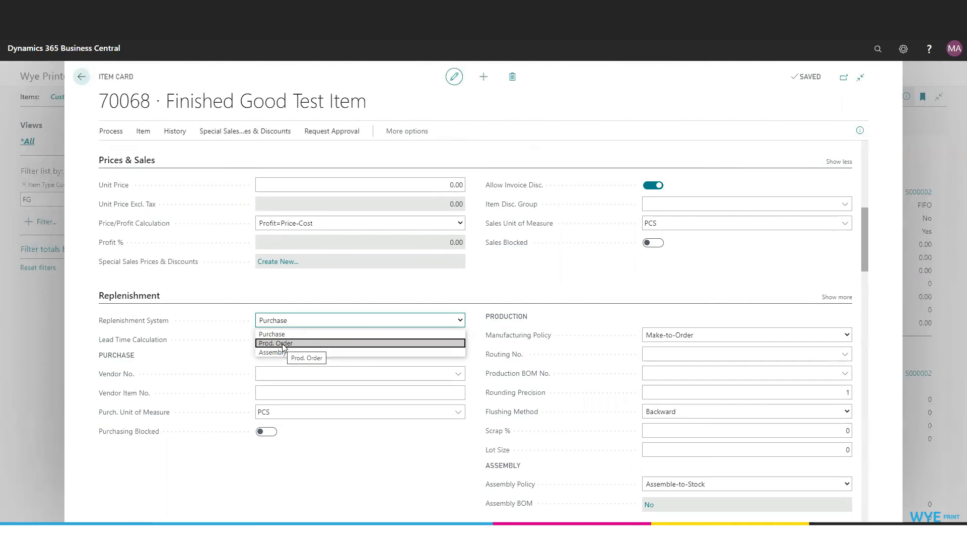
pyautogui.click(481, 340)
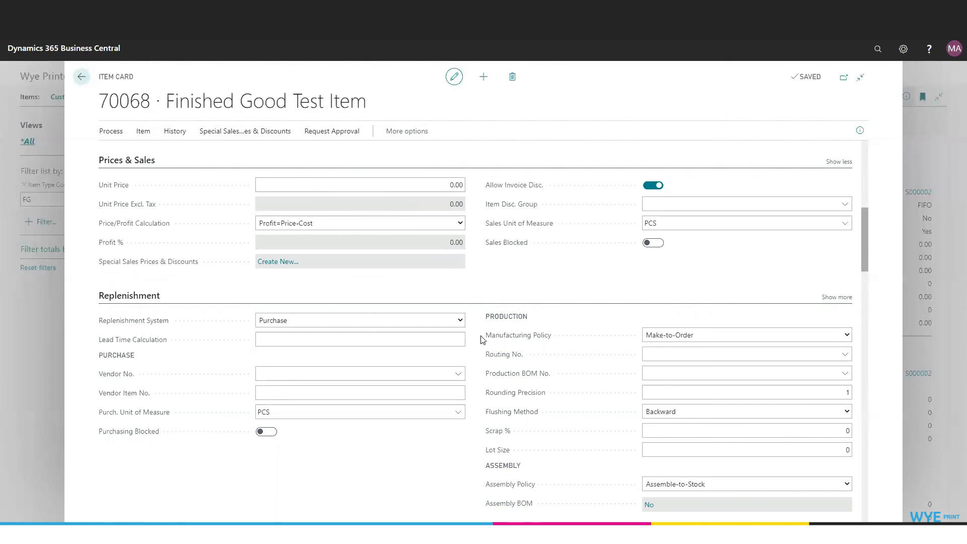
pyautogui.click(81, 77)
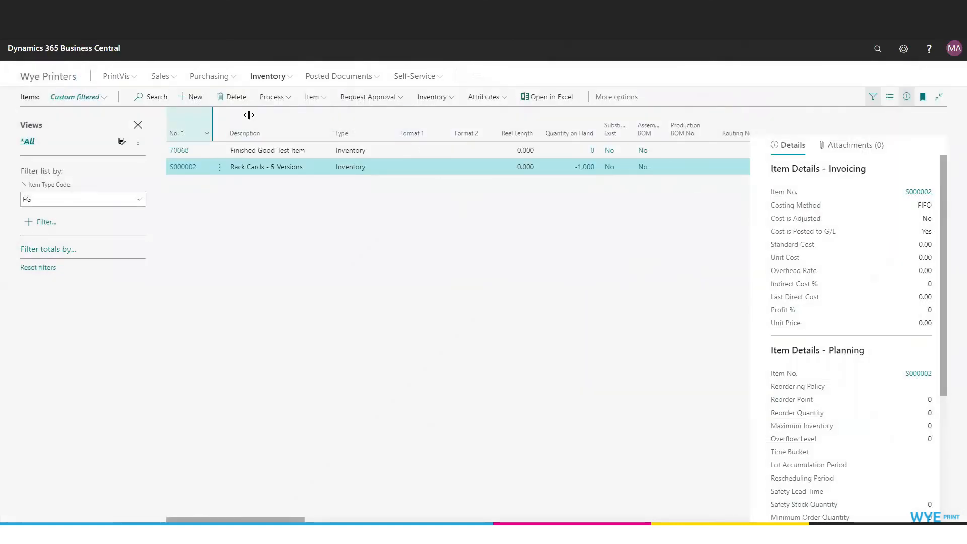